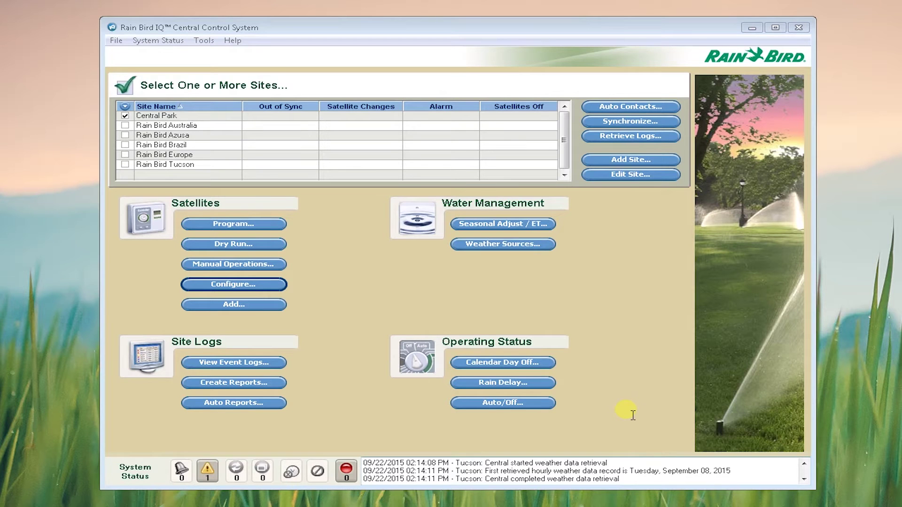
# Step: Add a new weather source of type IQ Global Weather
pyautogui.click(535, 245)
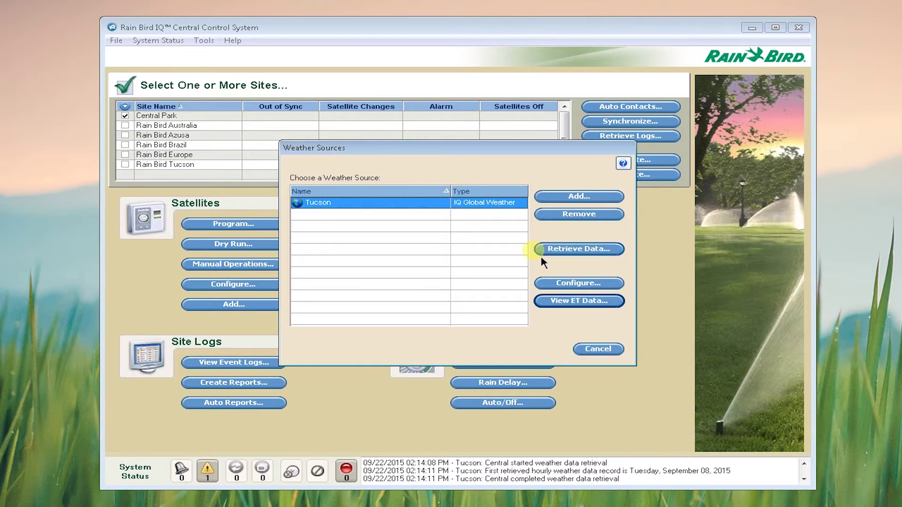
pyautogui.click(574, 197)
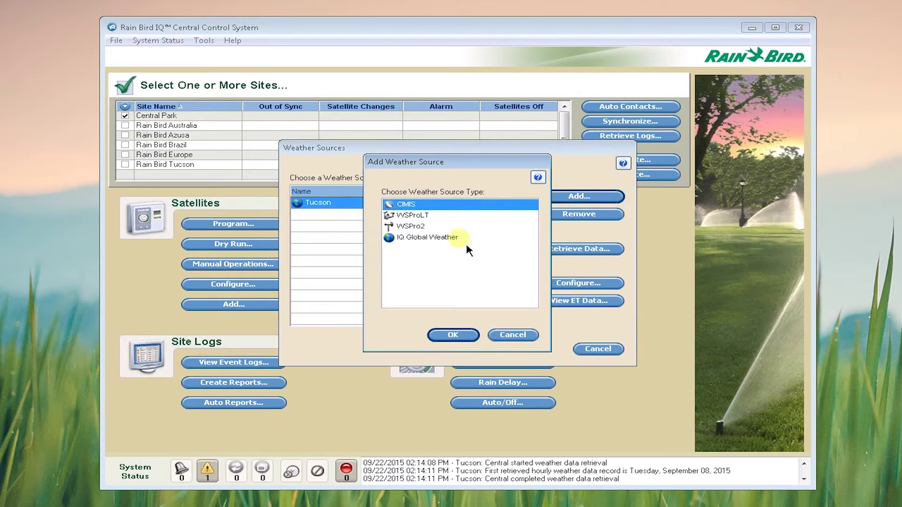
pyautogui.click(447, 239)
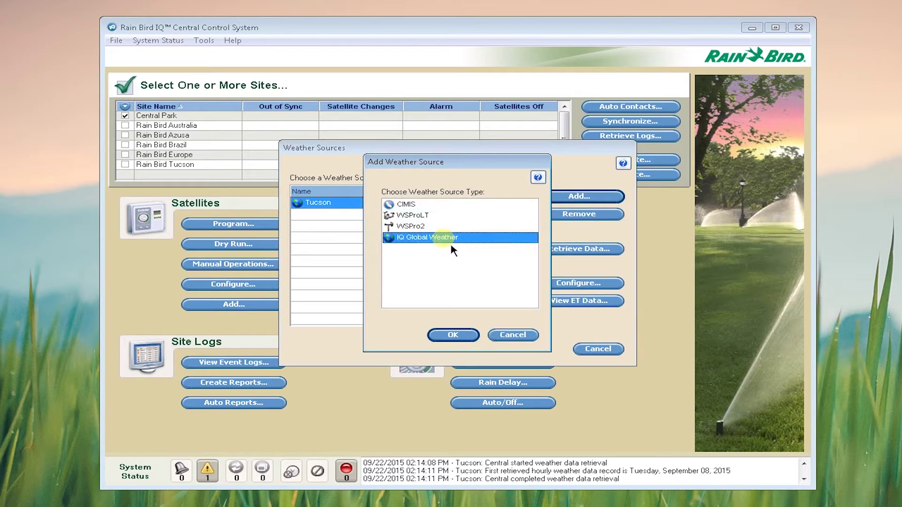
pyautogui.click(456, 335)
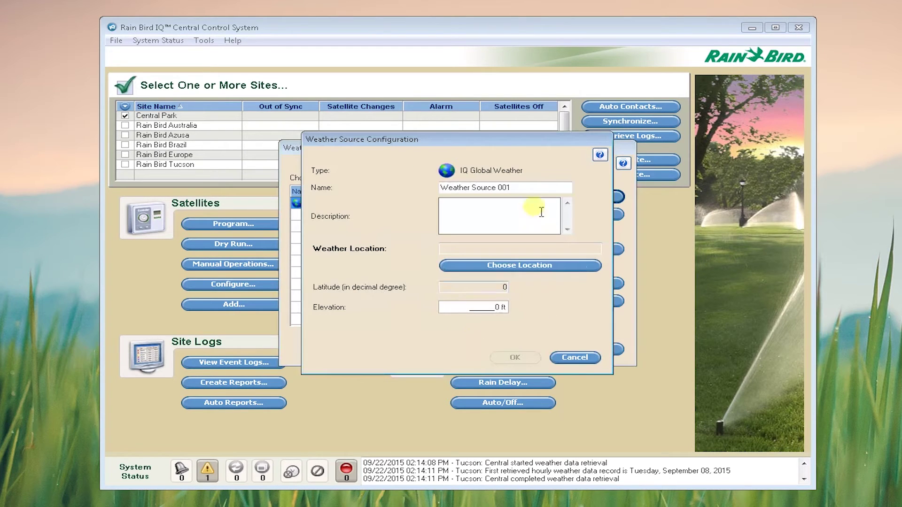
# Step: Rename the new source from 'Weather Source 001' to 'South Tucson'
pyautogui.click(525, 189)
pyautogui.moveTo(529, 193); pyautogui.dragTo(397, 194)
pyautogui.write('South')
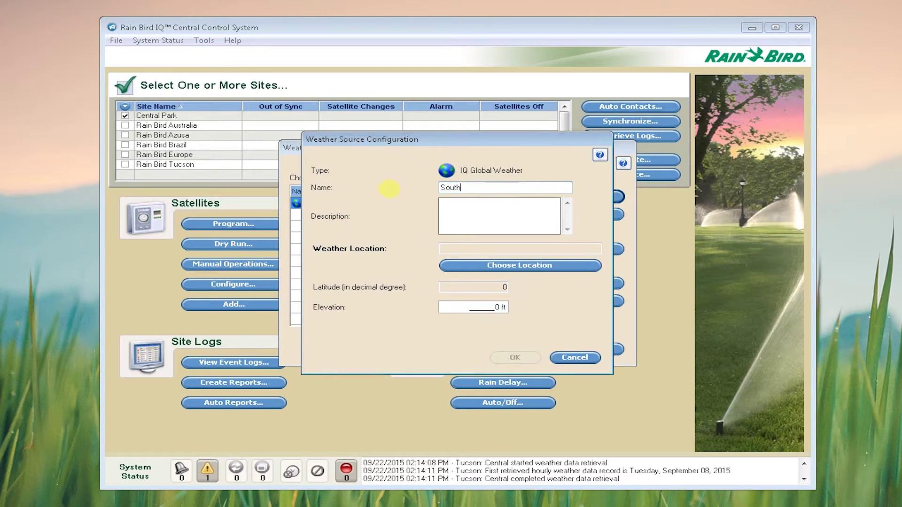
pyautogui.write(' Tucson')
pyautogui.click(519, 271)
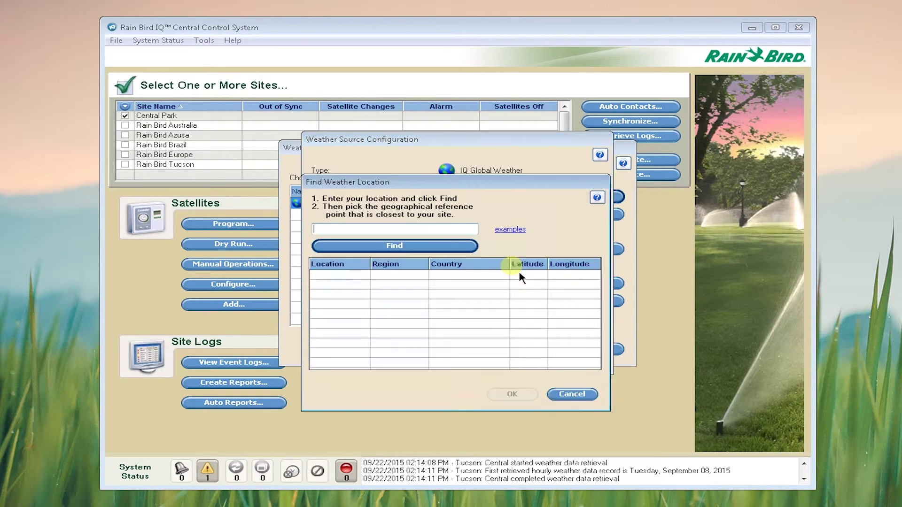
# Step: Search ZIP 85756, set Littletown, Arizona as the location, and save the source
pyautogui.click(515, 232)
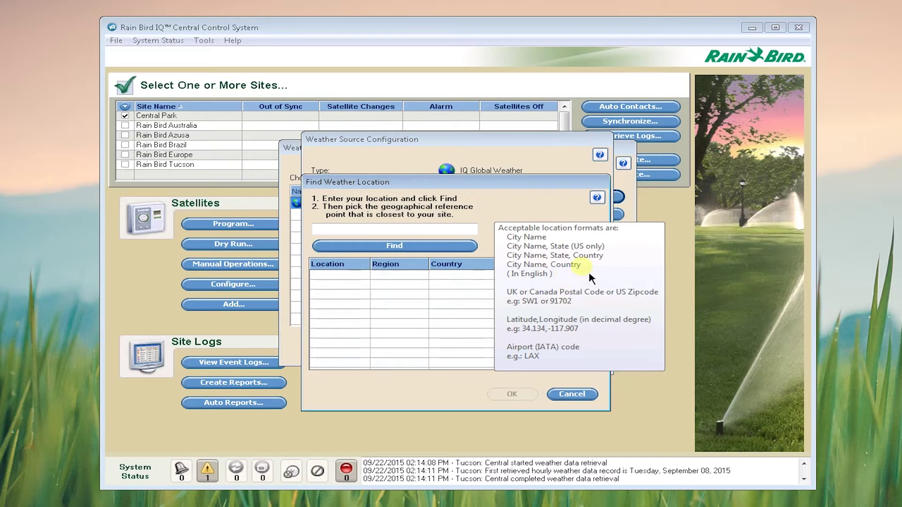
pyautogui.click(455, 229)
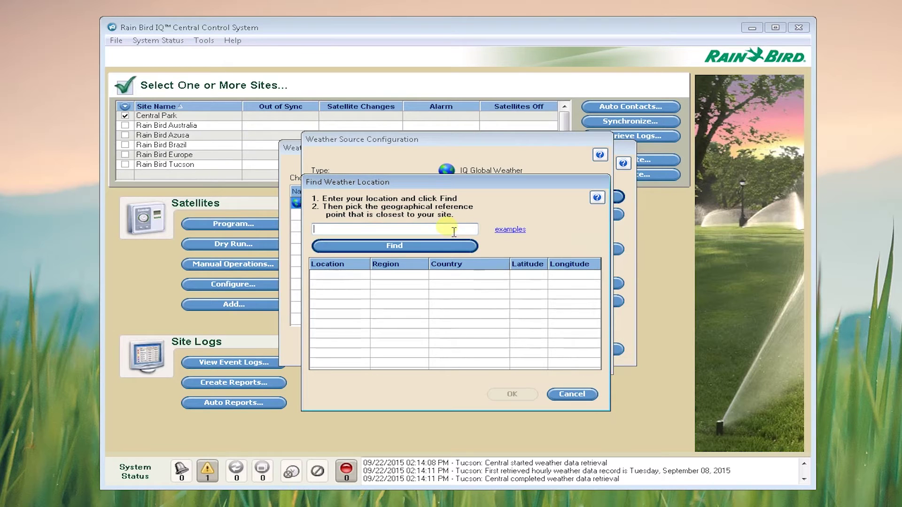
pyautogui.write('85756')
pyautogui.click(448, 245)
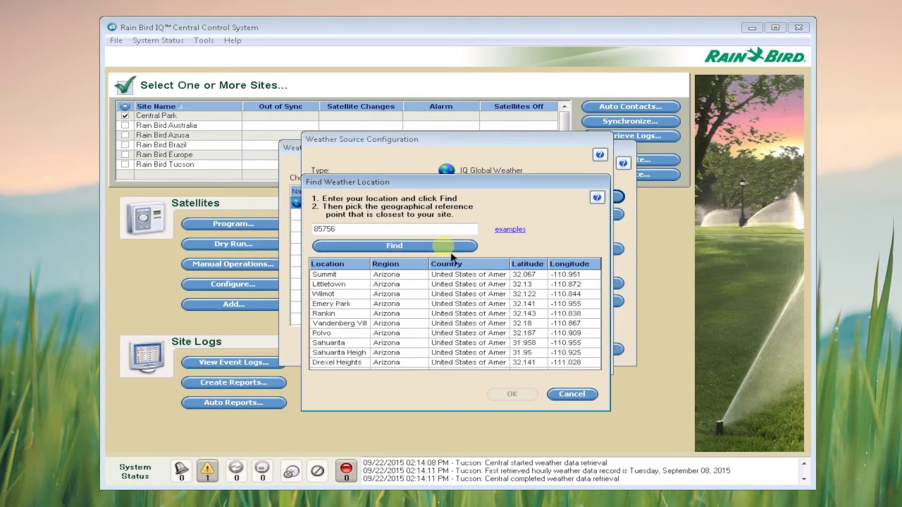
pyautogui.click(394, 285)
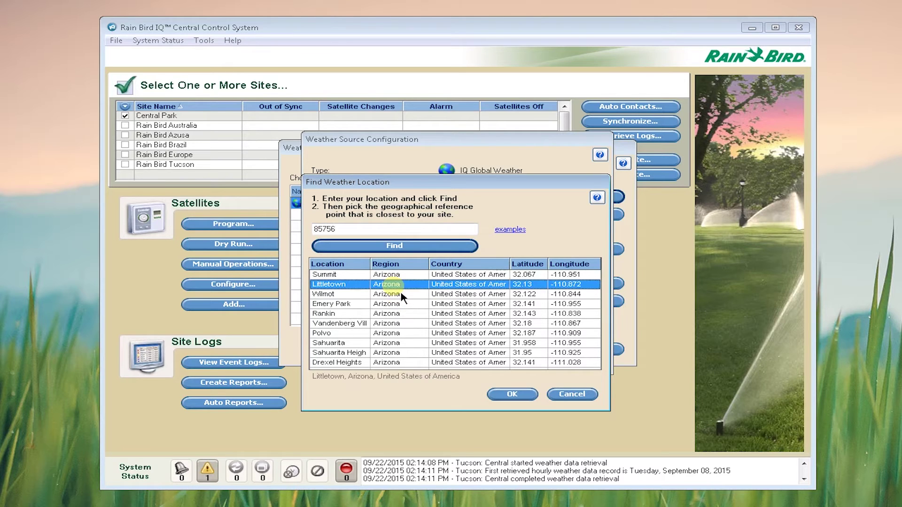
pyautogui.click(519, 397)
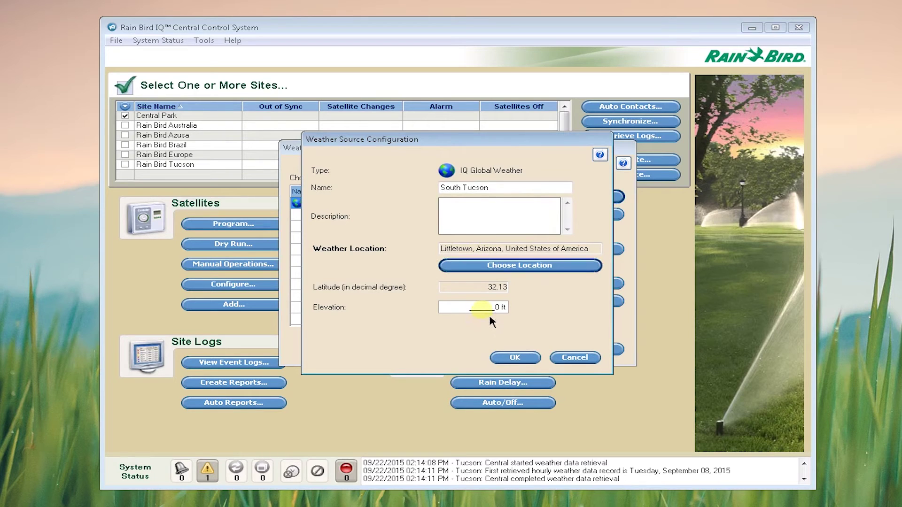
pyautogui.click(522, 362)
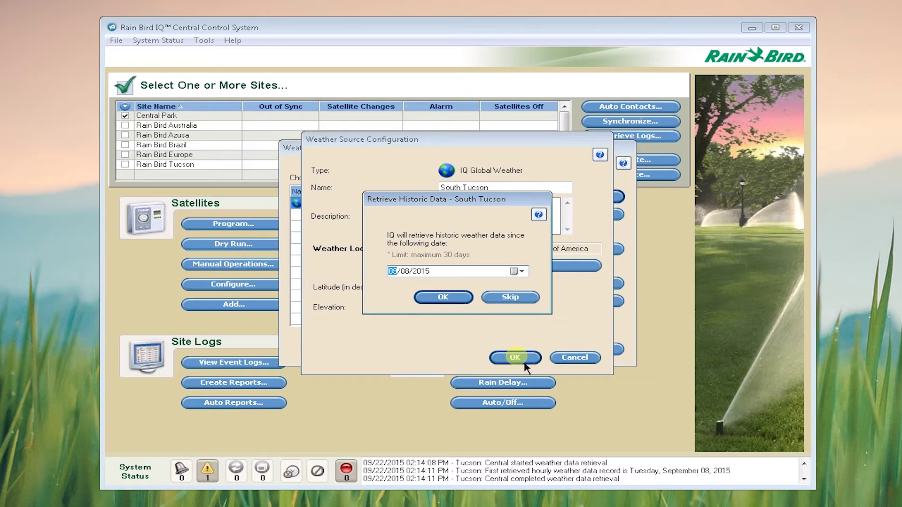
# Step: Retrieve South Tucson's historic weather data from the suggested start date
pyautogui.click(462, 306)
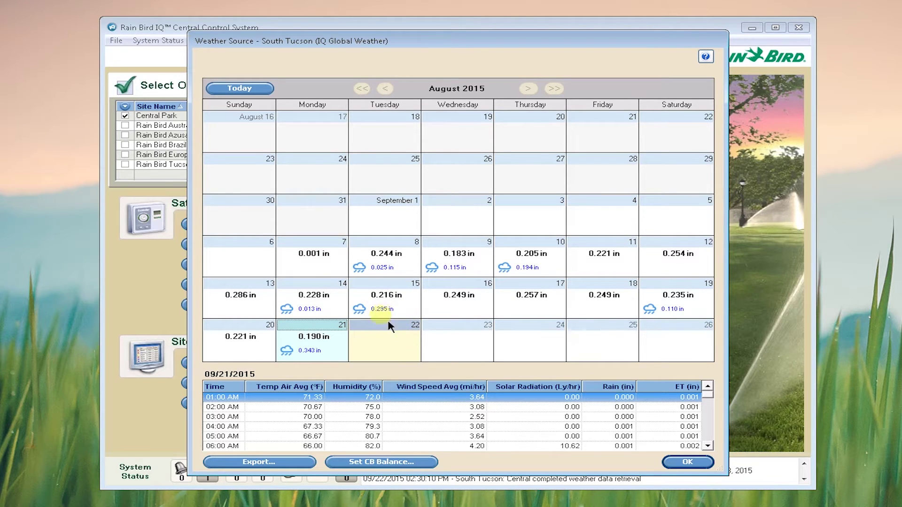
# Step: Review September 15's rain amount and keep it unchanged
pyautogui.doubleClick(376, 309)
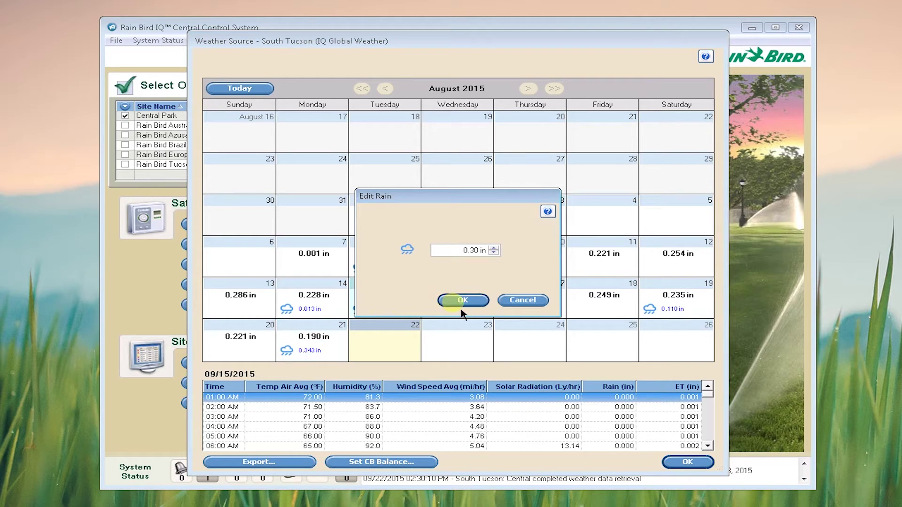
pyautogui.click(527, 306)
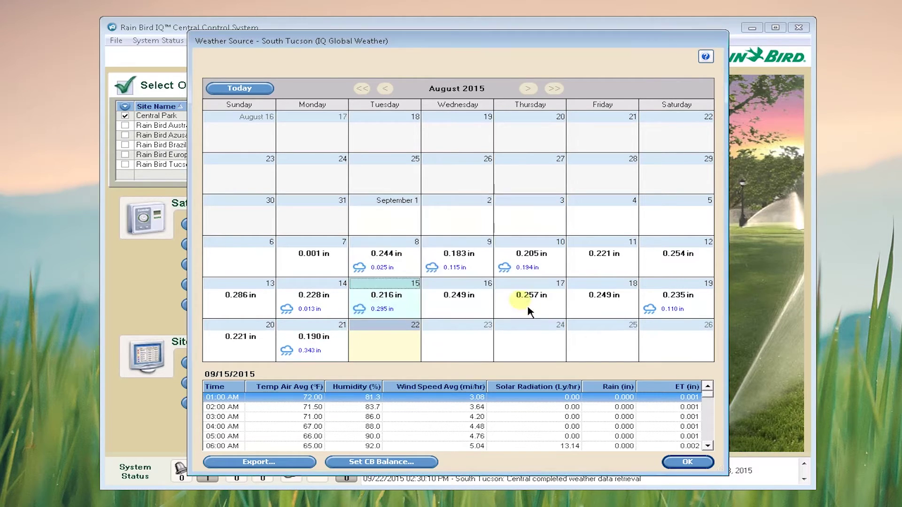
# Step: Close the weather calendar and open programming for the Soccer Fields satellite
pyautogui.click(688, 463)
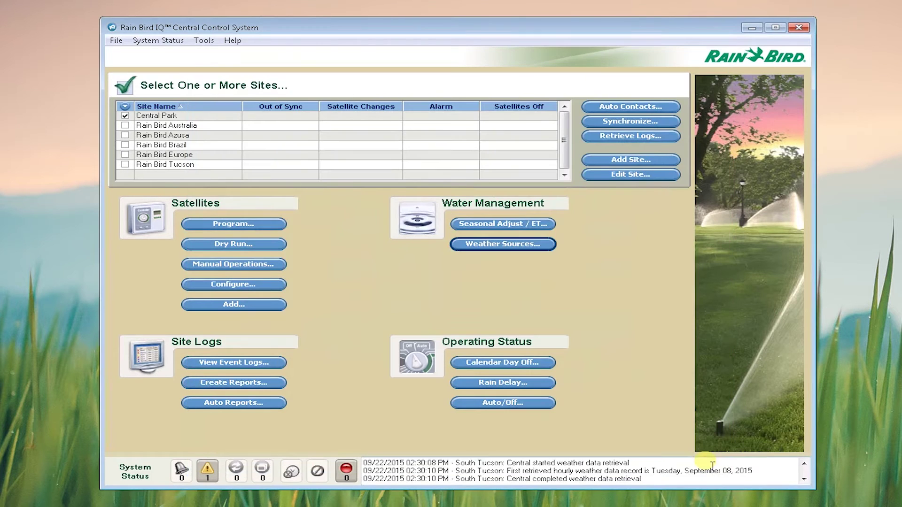
pyautogui.click(248, 229)
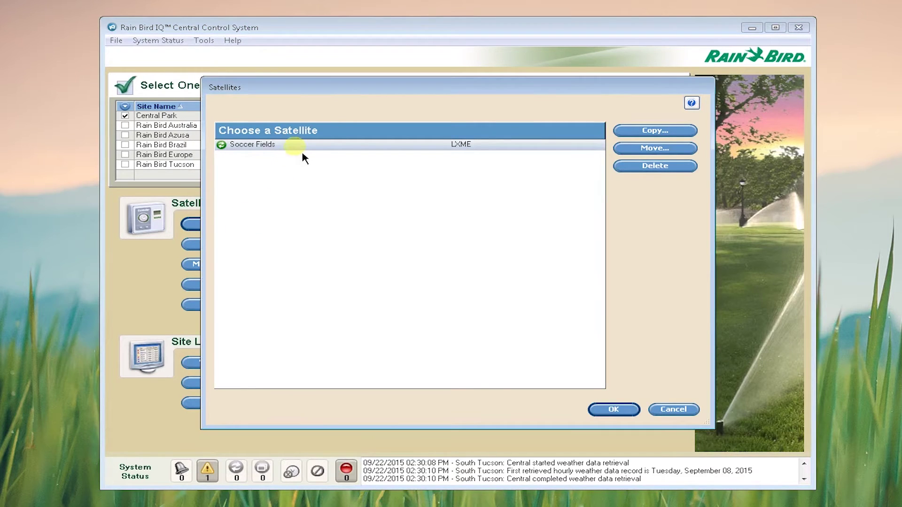
pyautogui.click(615, 410)
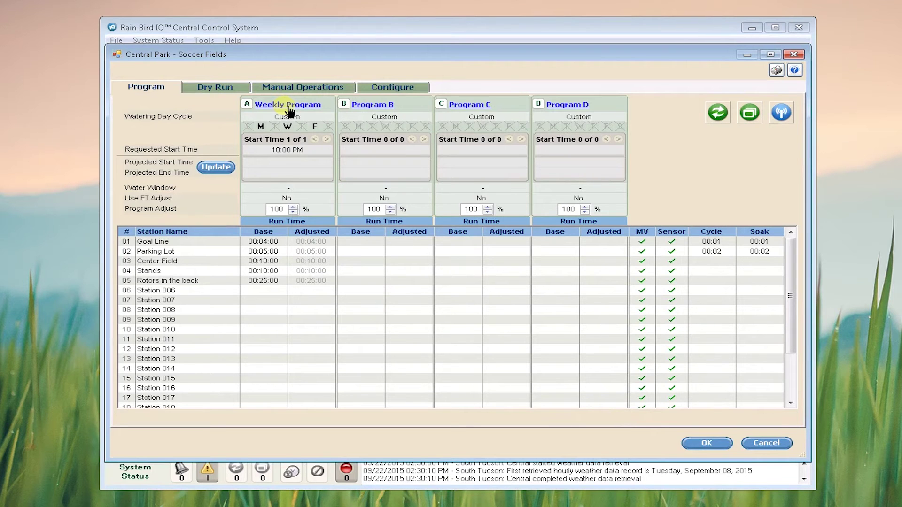
# Step: Set the Weekly Program to Weather Source ET adjustment with Ground Cover on Sandy Loam
pyautogui.click(289, 109)
pyautogui.click(319, 119)
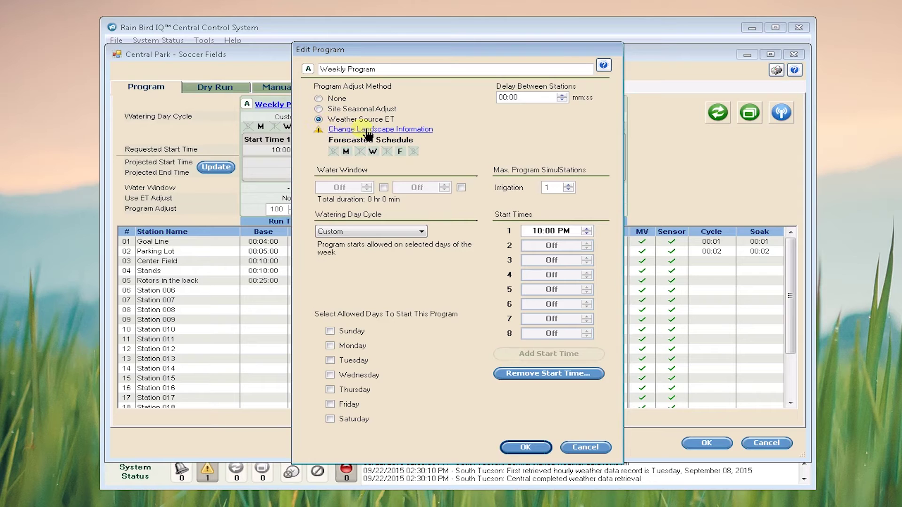
pyautogui.click(367, 133)
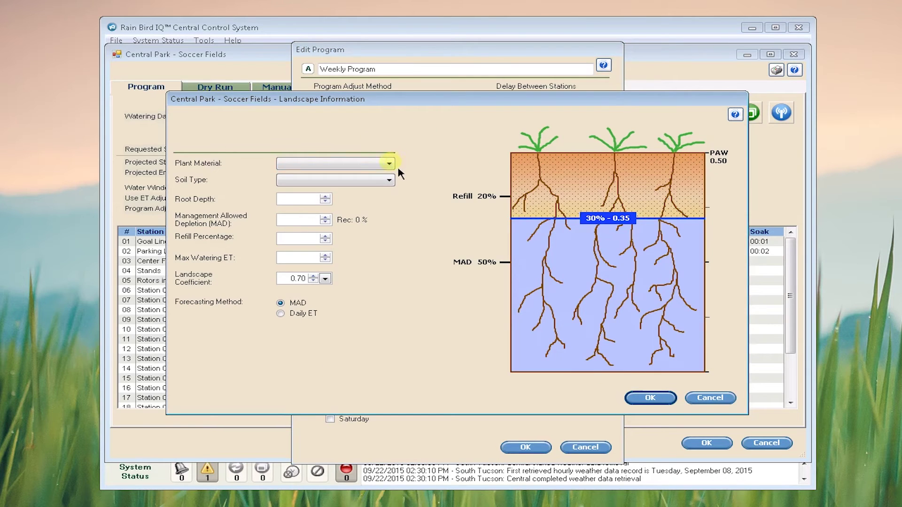
pyautogui.click(389, 164)
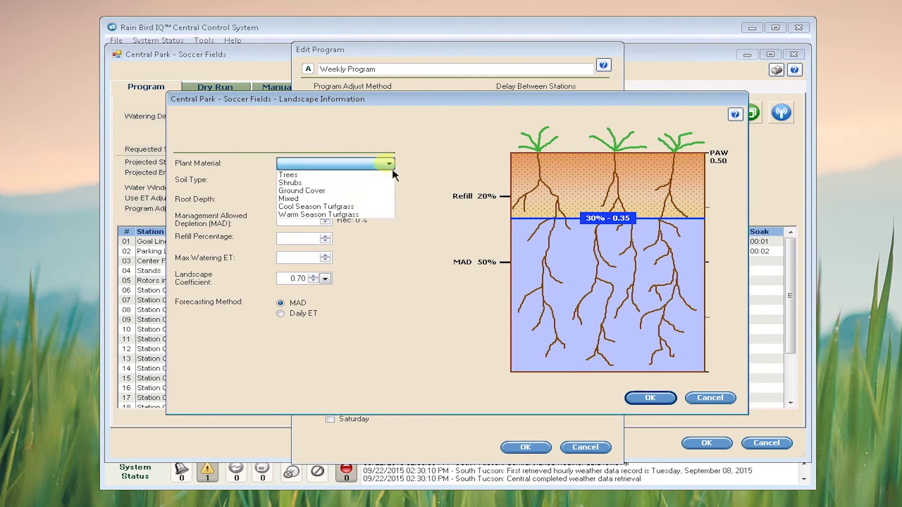
pyautogui.click(322, 191)
pyautogui.click(316, 181)
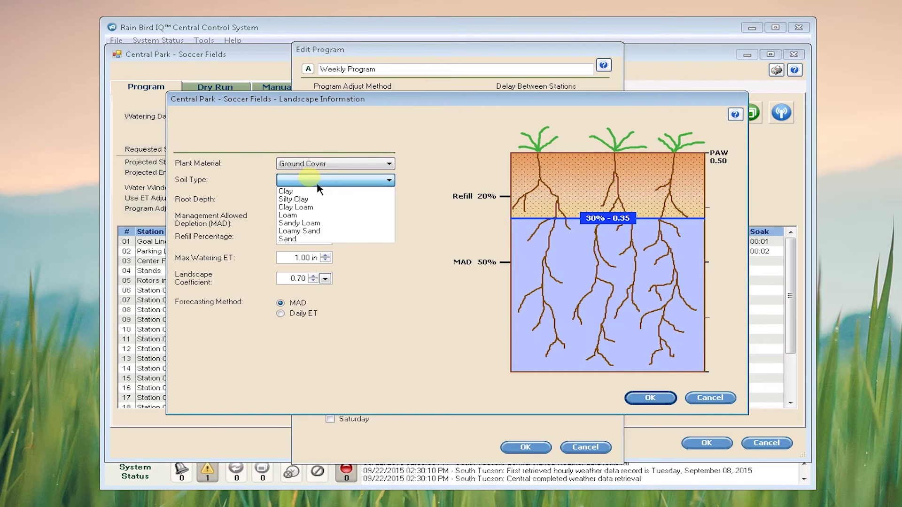
pyautogui.click(344, 224)
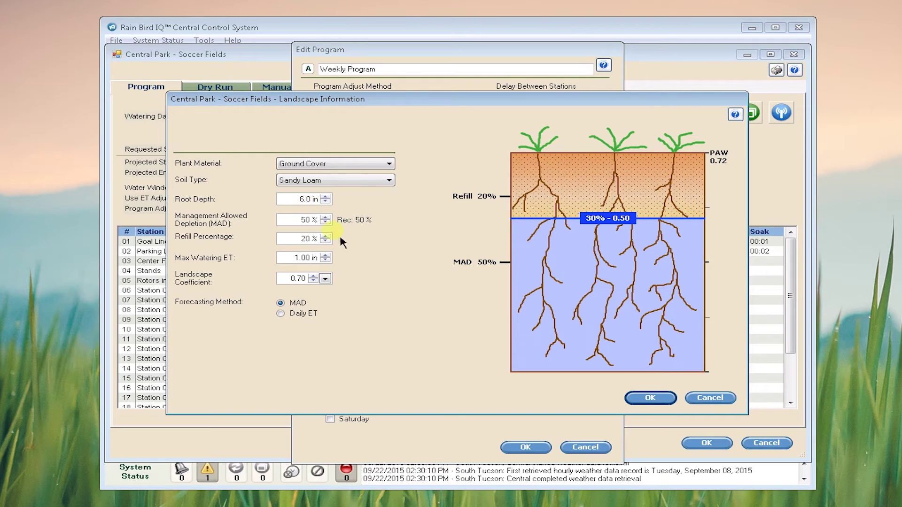
pyautogui.click(655, 404)
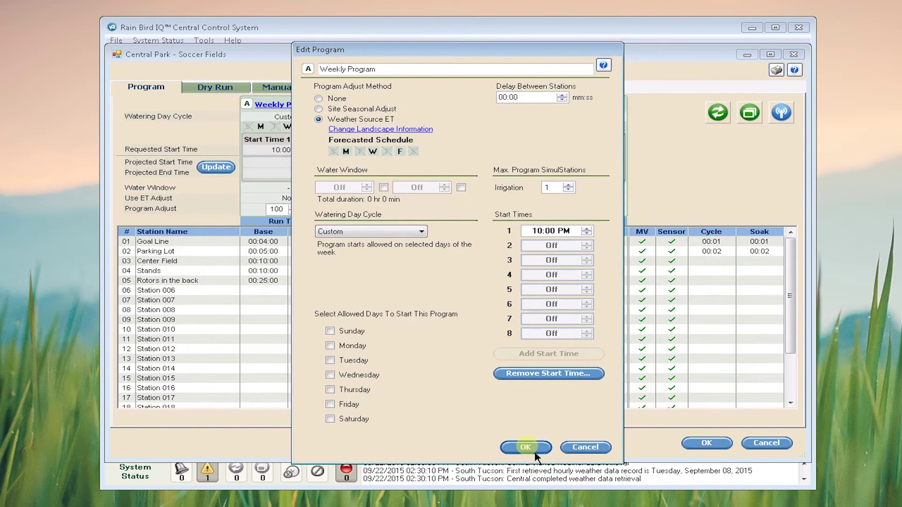
pyautogui.click(535, 451)
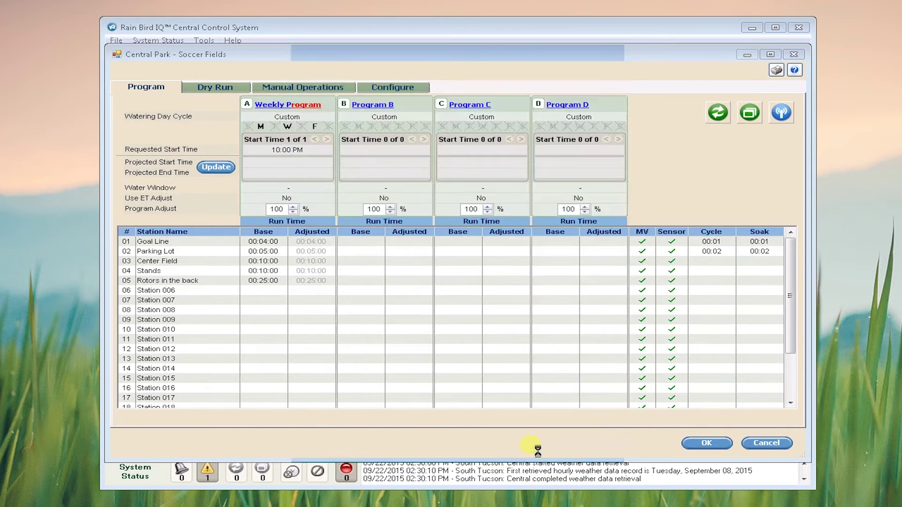
# Step: Set Soccer Fields' weather source to South Tucson in its configuration and stations settings
pyautogui.click(394, 95)
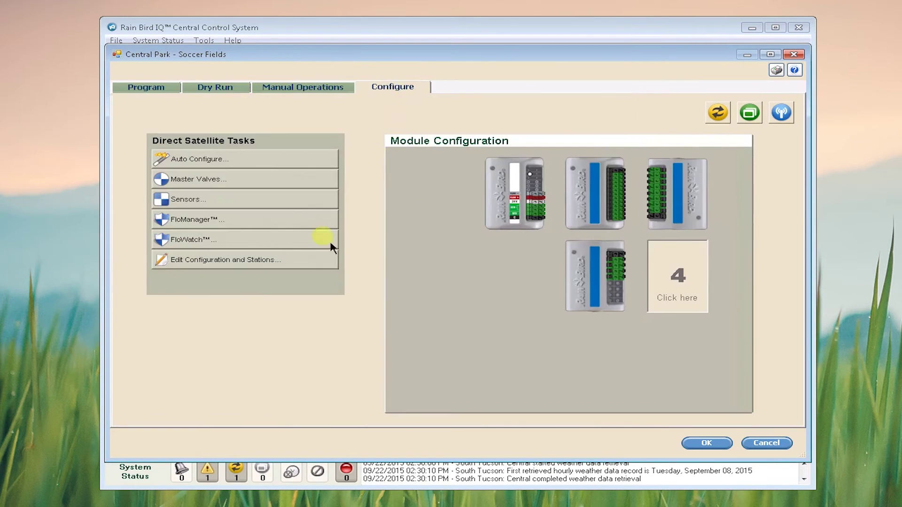
pyautogui.click(222, 264)
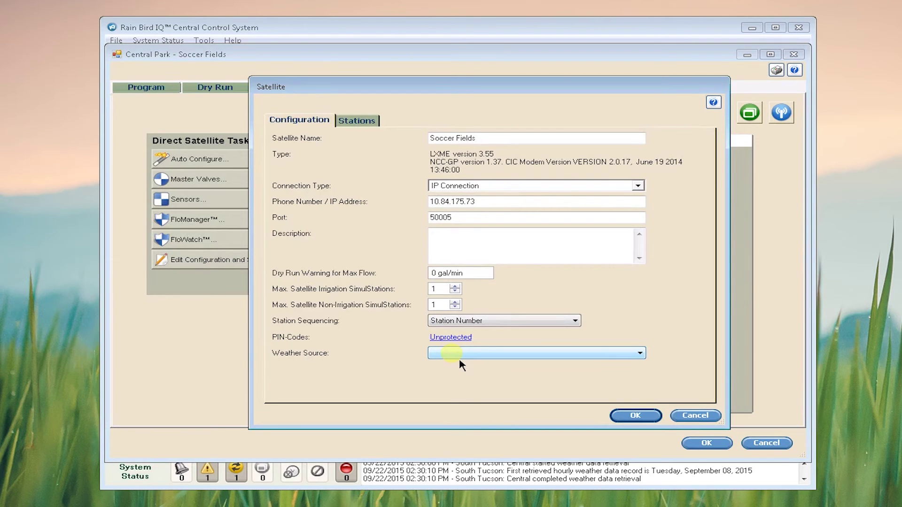
pyautogui.click(461, 357)
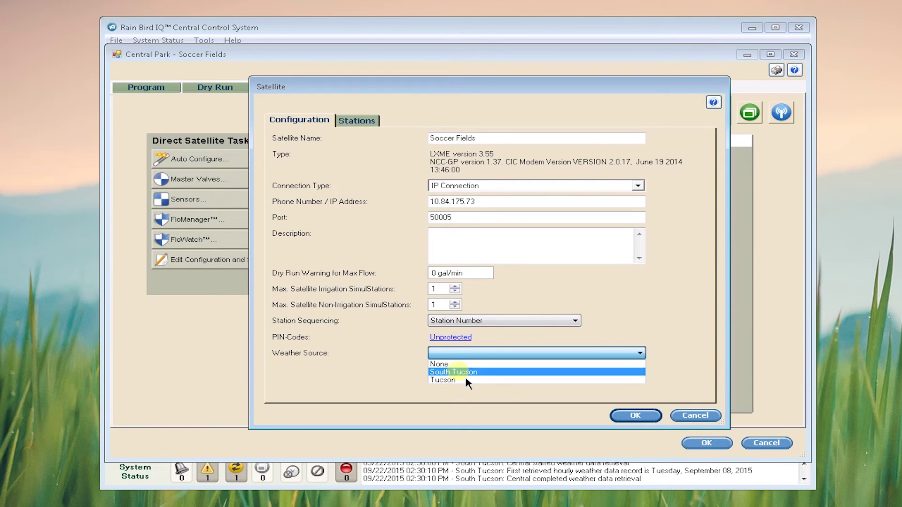
pyautogui.click(463, 372)
pyautogui.click(636, 416)
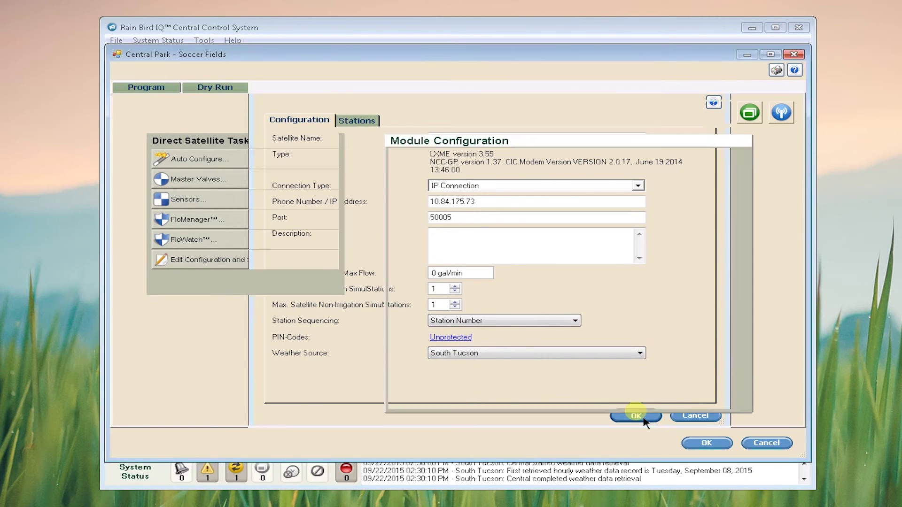
pyautogui.click(635, 416)
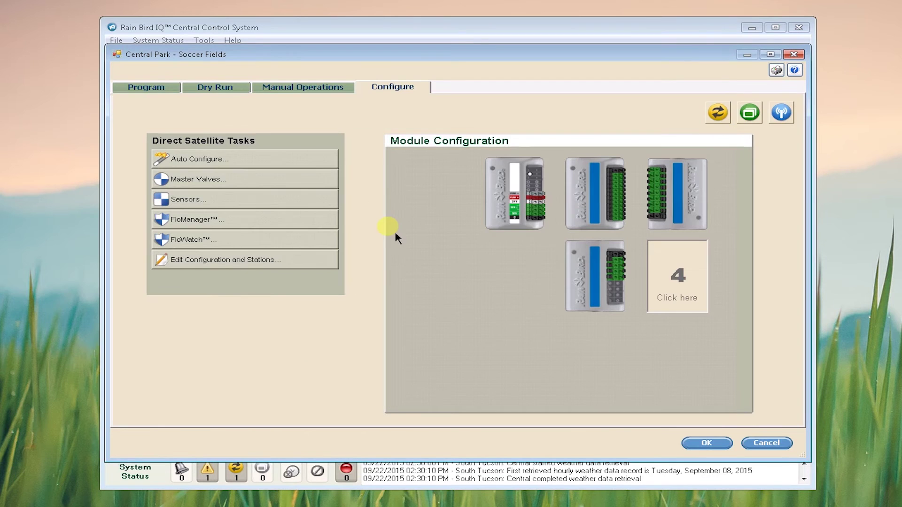
# Step: Give Goal Line spray nozzles with the HE-VAN-8-360 nozzle in the run-time calculator
pyautogui.click(160, 93)
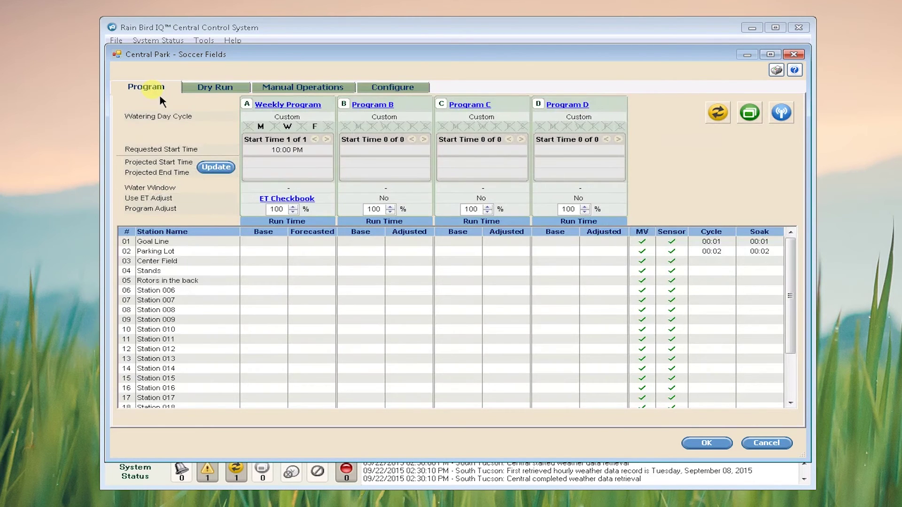
pyautogui.doubleClick(271, 242)
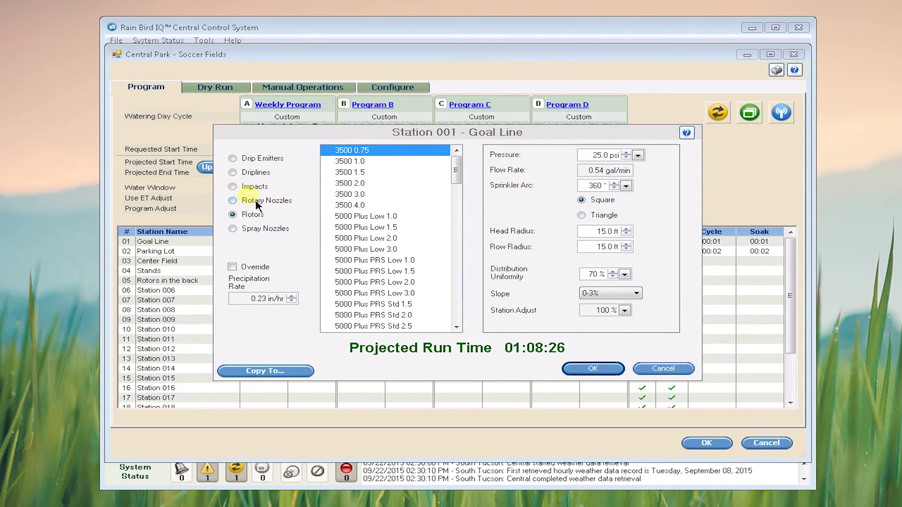
pyautogui.click(241, 231)
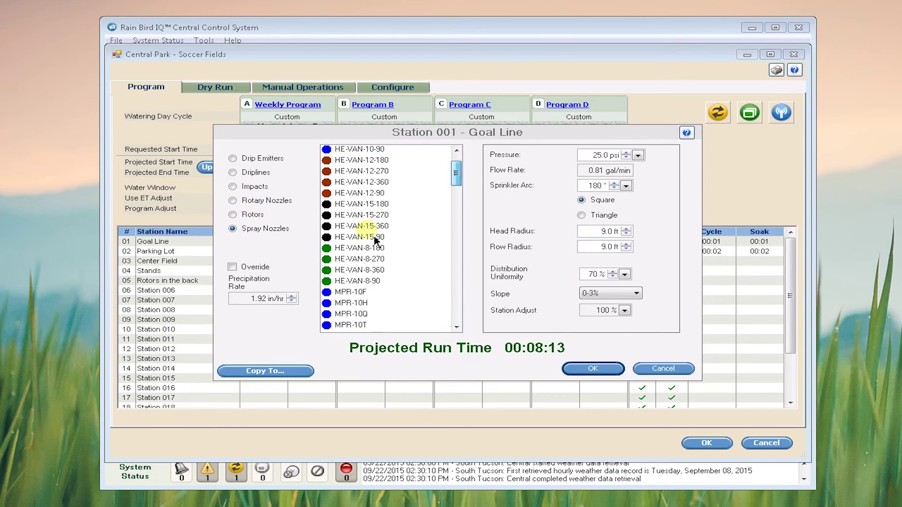
pyautogui.scroll(-2, 404, 235)
pyautogui.click(365, 243)
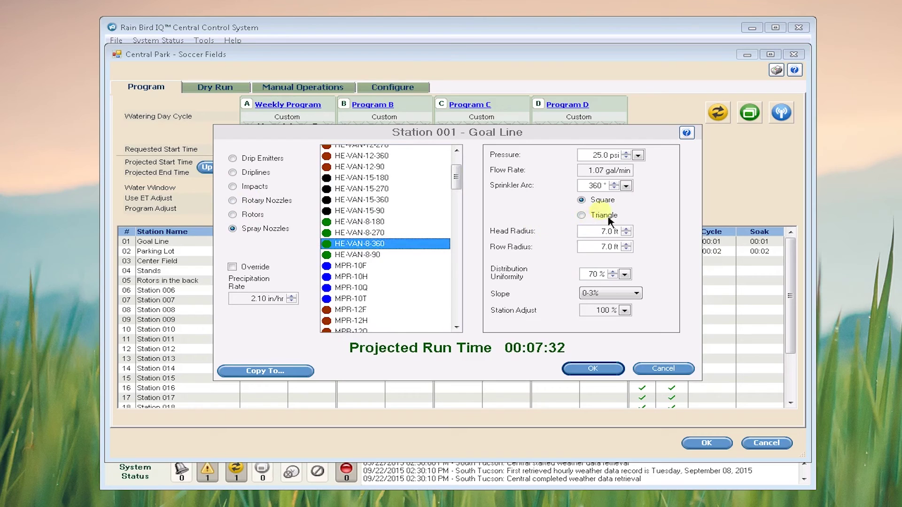
# Step: Set 30 psi, 270° arc and 10 ft radius, accepting the 11:14 base run time
pyautogui.click(626, 152)
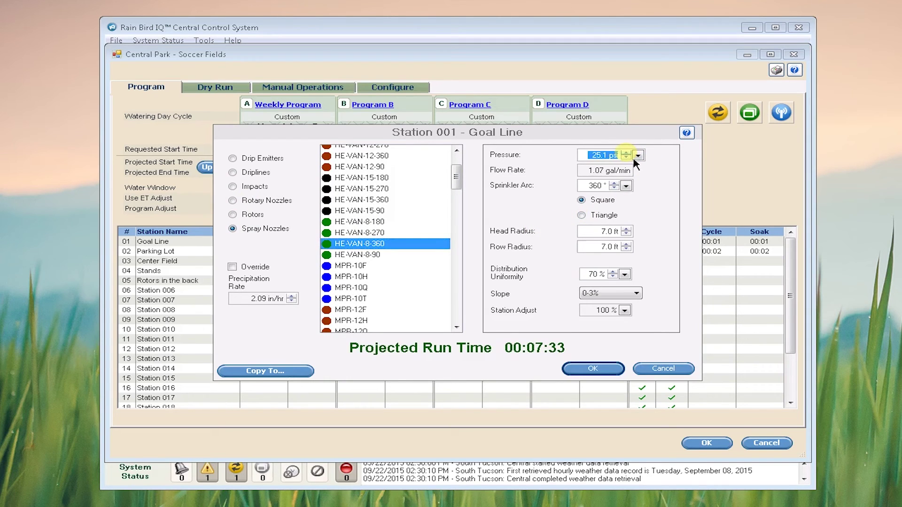
pyautogui.click(638, 155)
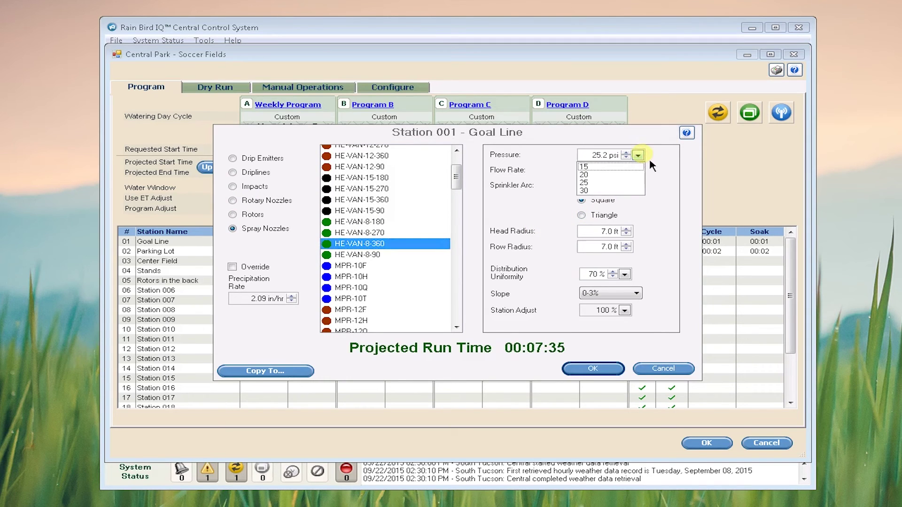
pyautogui.click(606, 190)
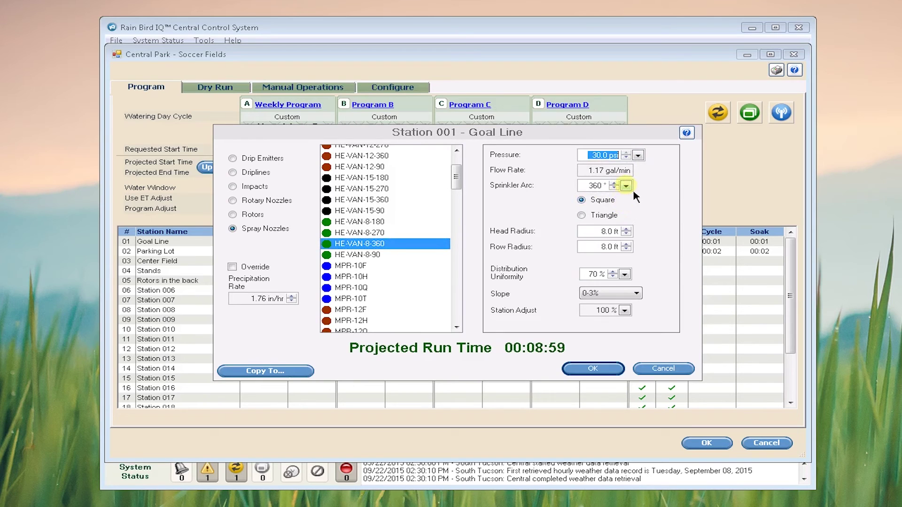
pyautogui.click(626, 185)
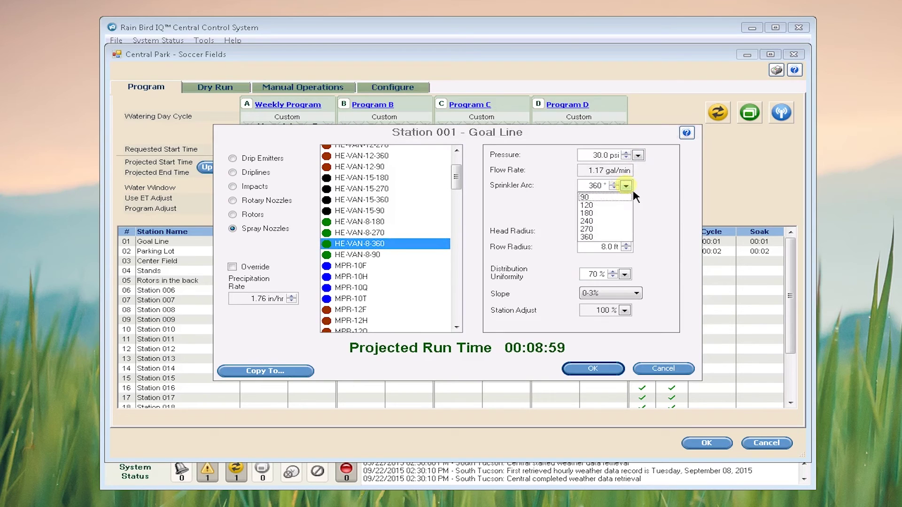
pyautogui.click(603, 229)
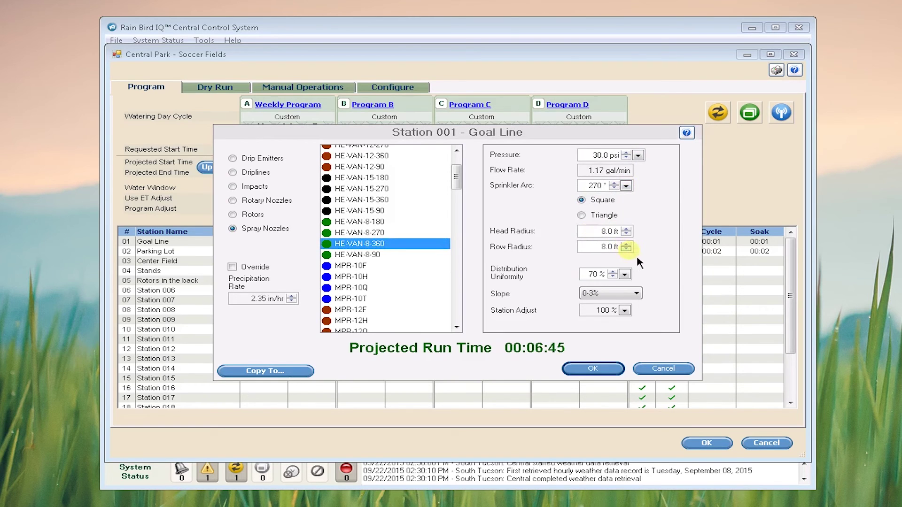
pyautogui.click(626, 229)
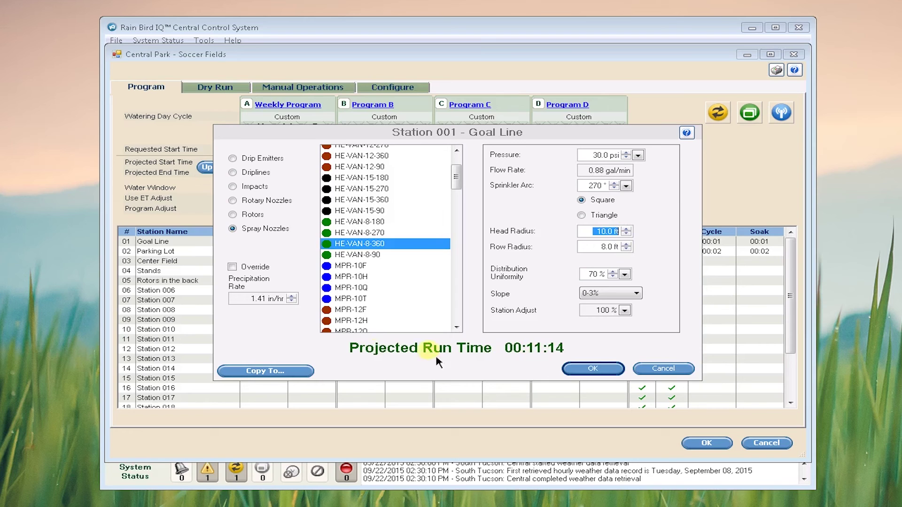
pyautogui.click(600, 375)
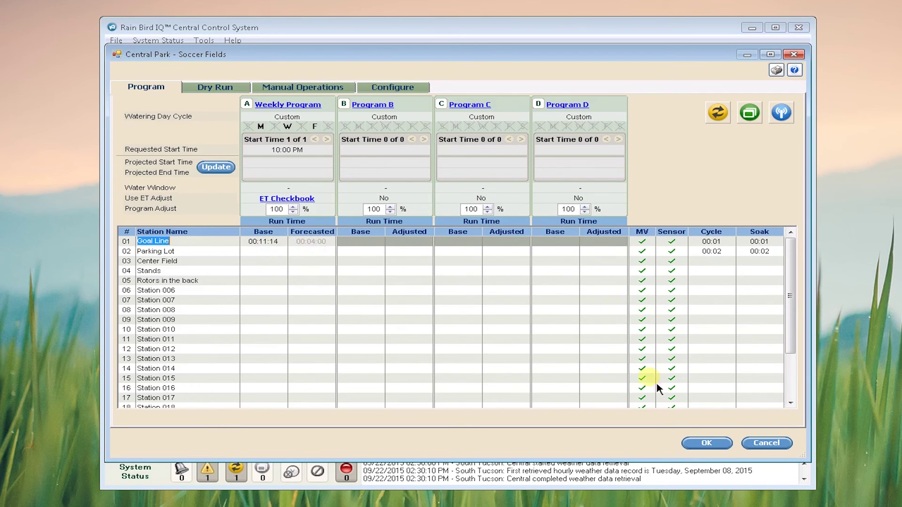
# Step: Save the satellite programming and bring up the Auto Contacts schedule
pyautogui.click(712, 445)
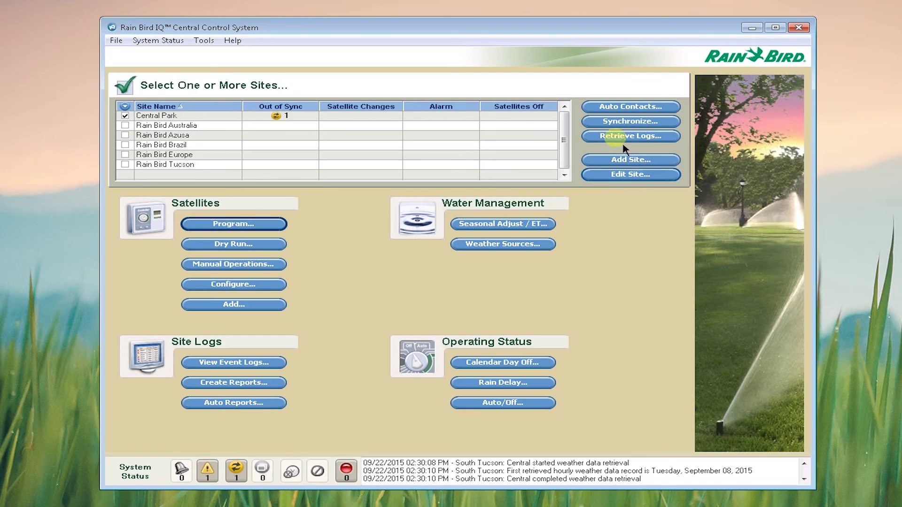
pyautogui.click(618, 108)
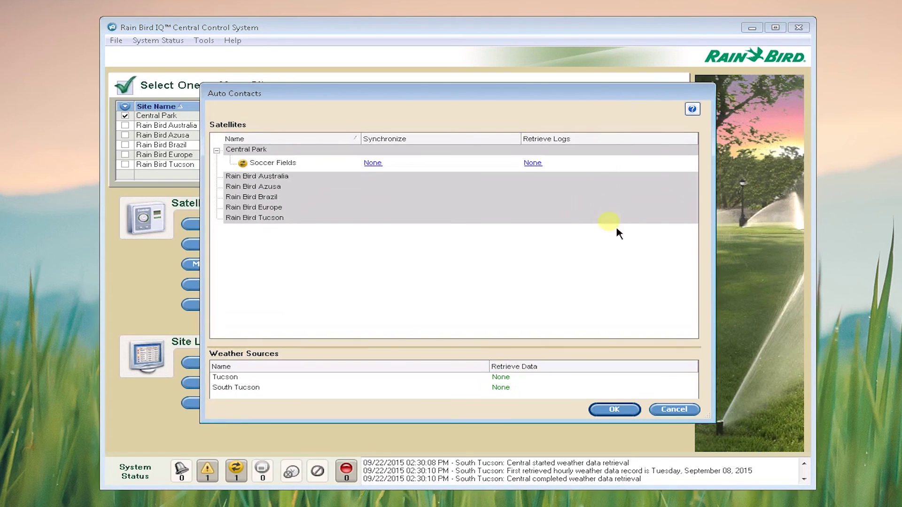
# Step: Set South Tucson's data retrieval to custom times, first at 08:30 AM
pyautogui.click(500, 388)
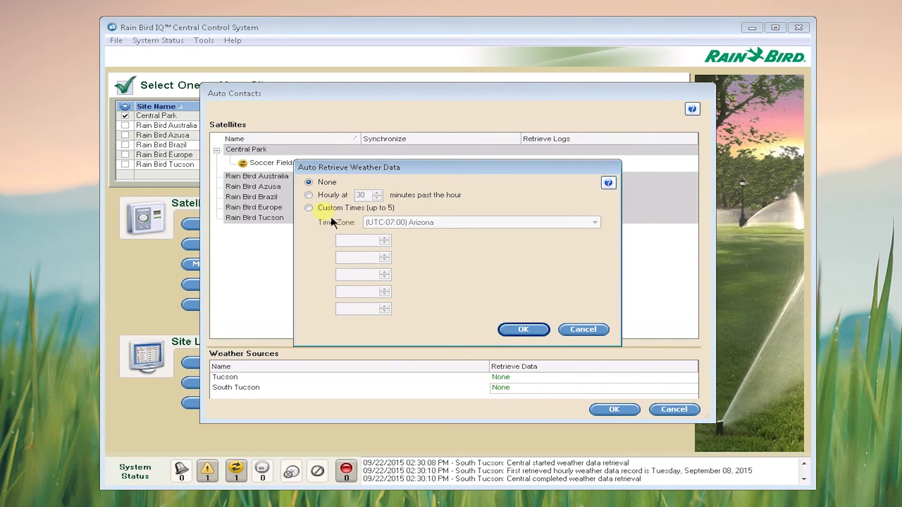
pyautogui.click(315, 210)
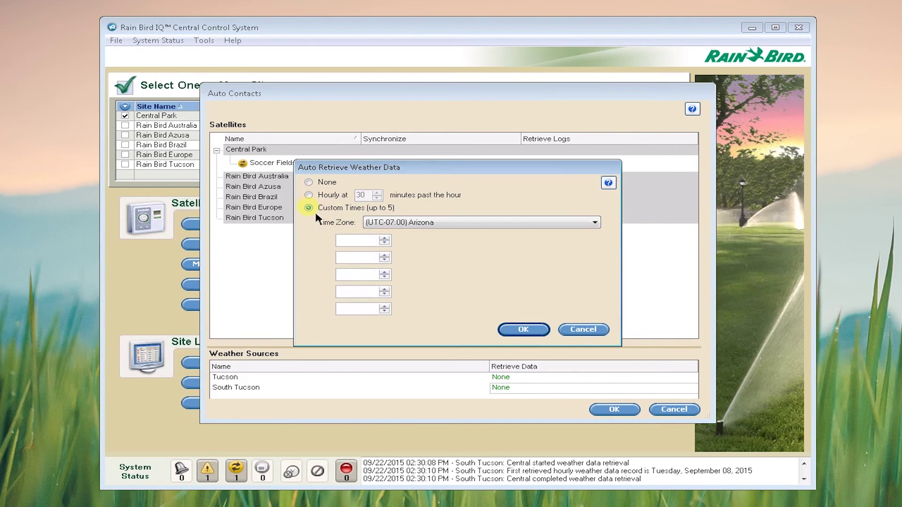
pyautogui.click(384, 238)
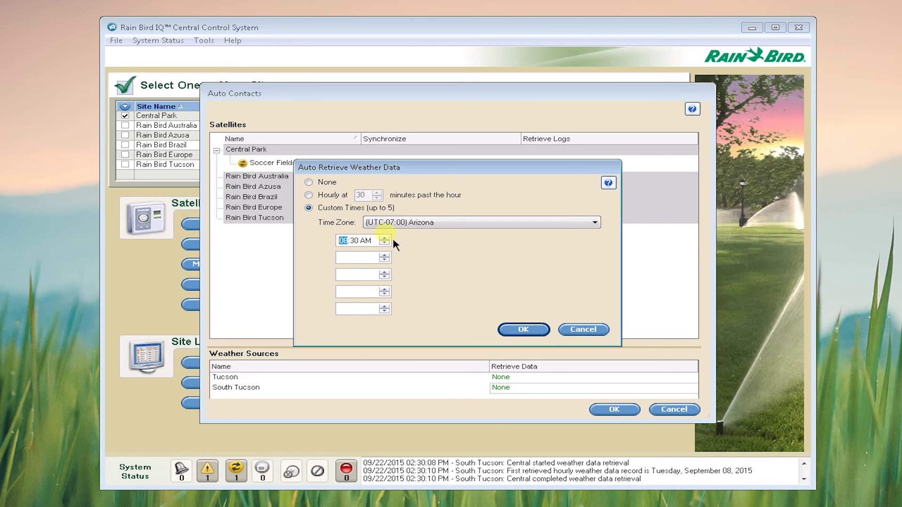